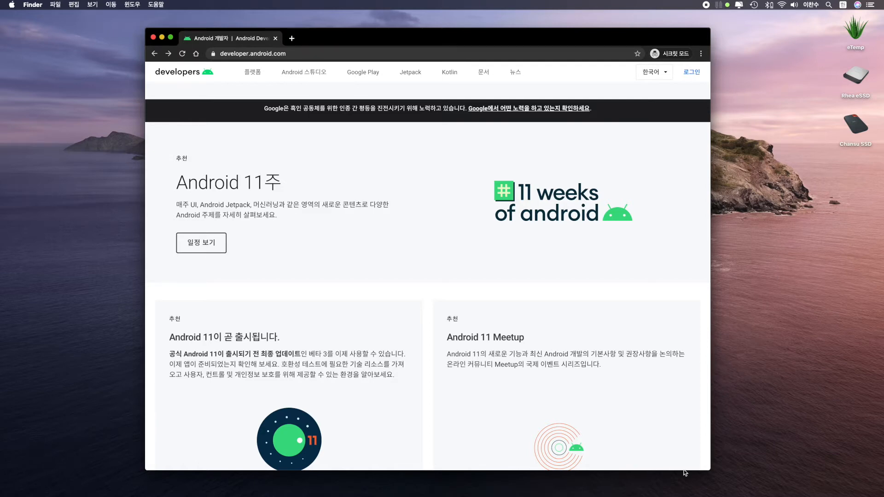
# - Download Android Studio 4.0.1 for Mac from the Android developers site, accepting the terms and saving the disk image in the 다운로드 folder
pyautogui.click(304, 74)
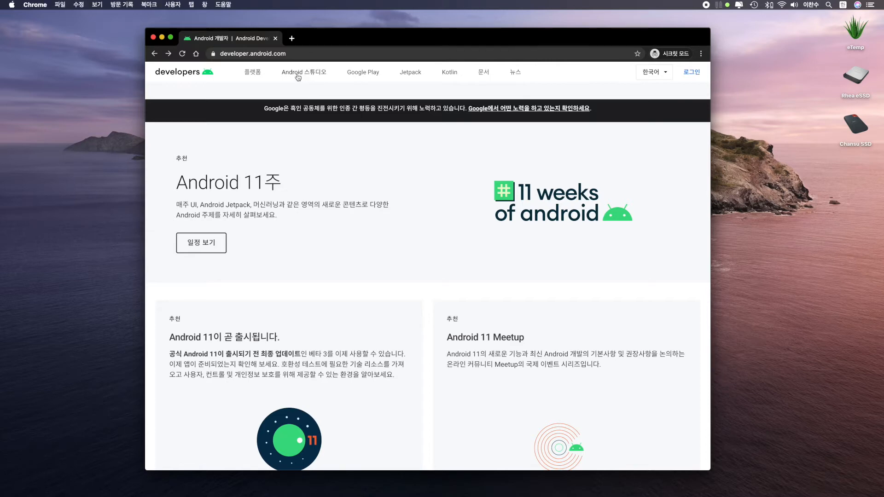
pyautogui.click(298, 77)
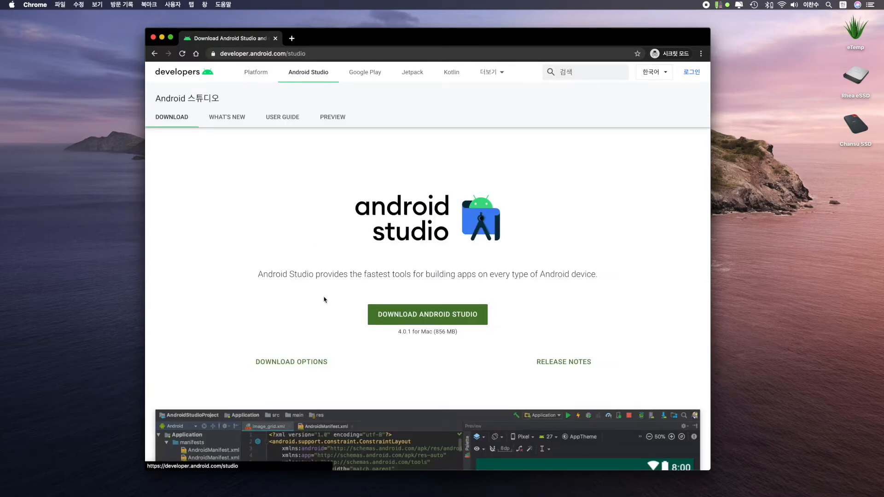
pyautogui.click(389, 319)
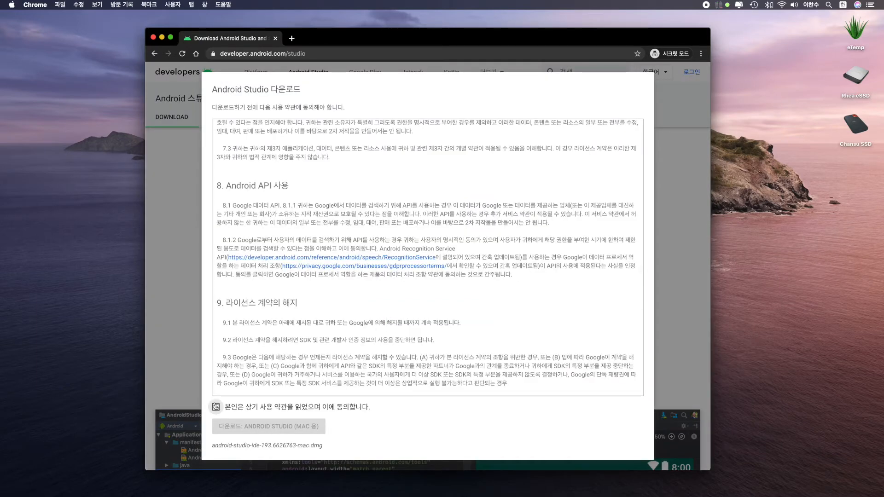
pyautogui.click(215, 406)
pyautogui.click(236, 427)
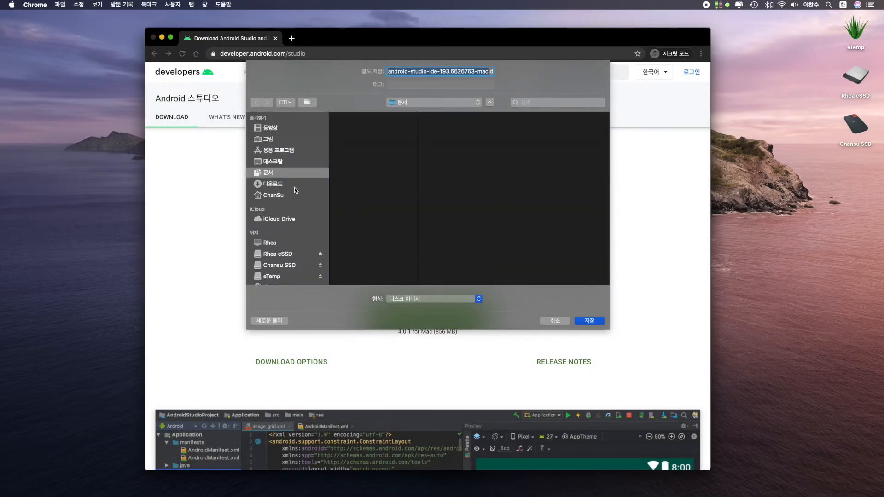
pyautogui.click(294, 187)
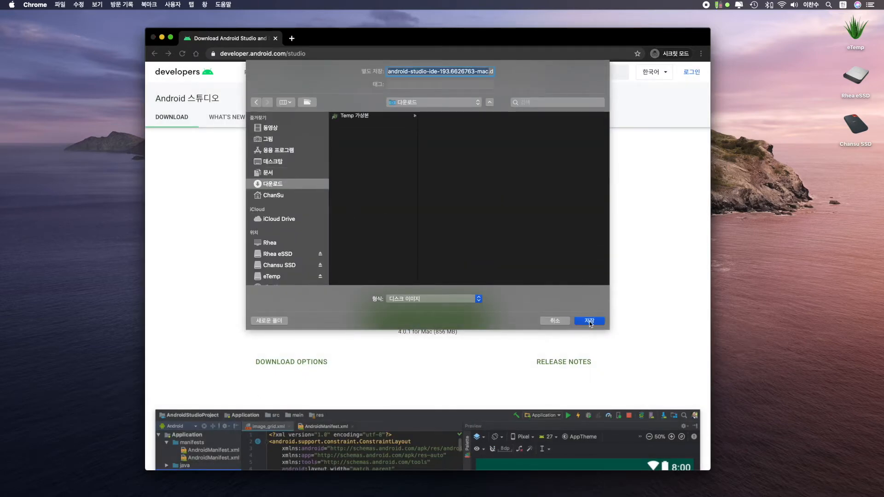
pyautogui.click(590, 322)
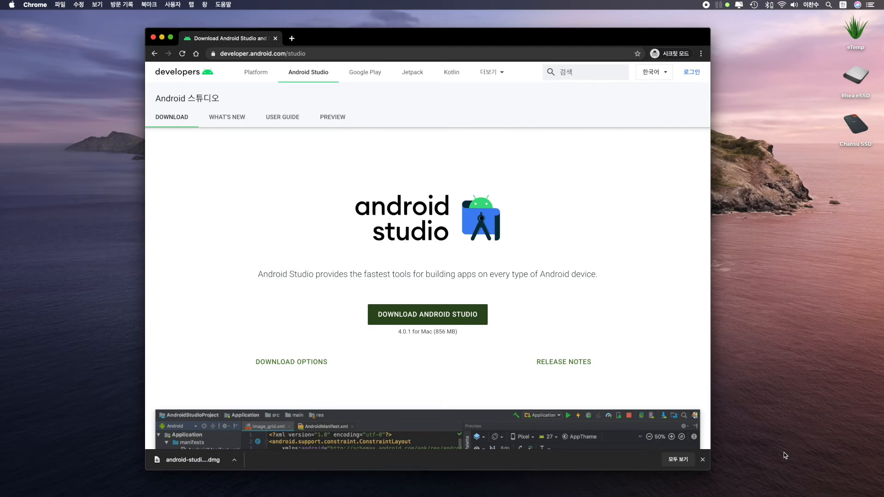
# - Show the downloaded Android Studio disk image in Finder and open it, clearing the Finder and browser windows off the desktop
pyautogui.click(234, 460)
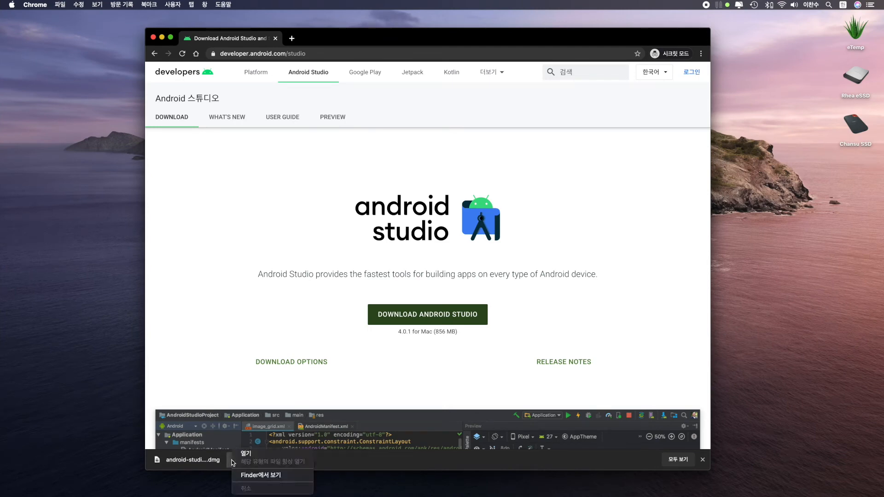
pyautogui.click(258, 475)
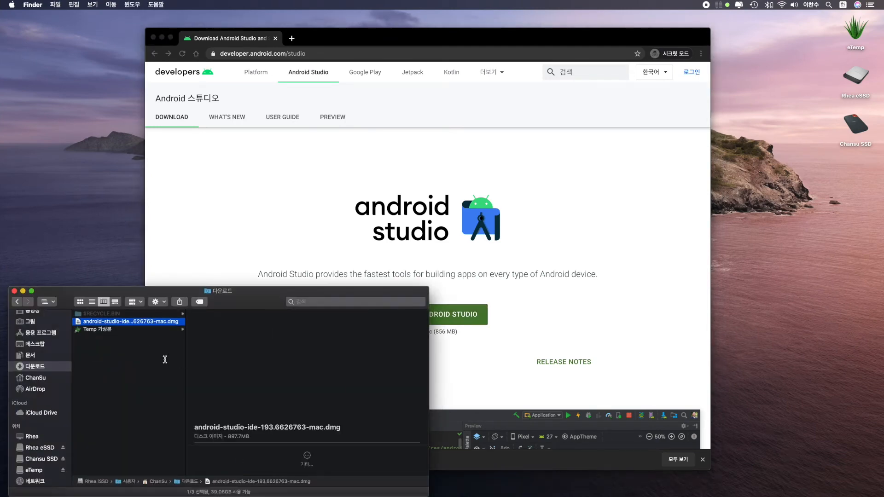
pyautogui.doubleClick(138, 325)
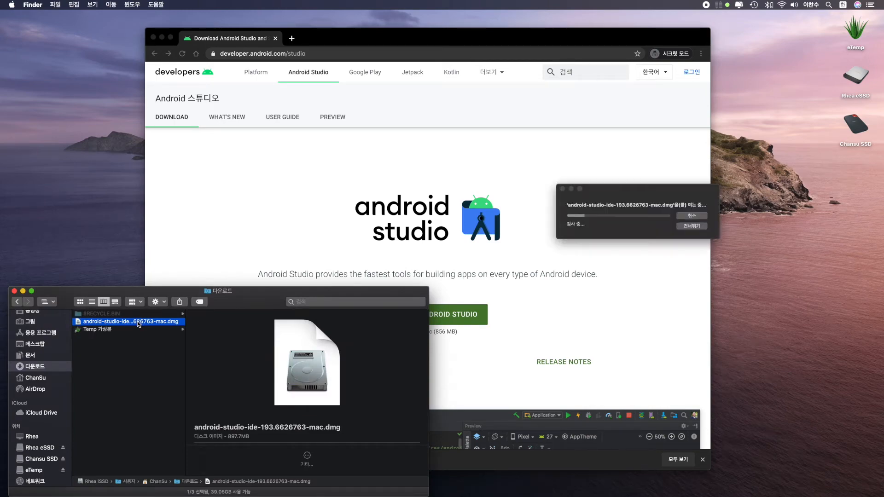
pyautogui.click(22, 291)
pyautogui.click(162, 37)
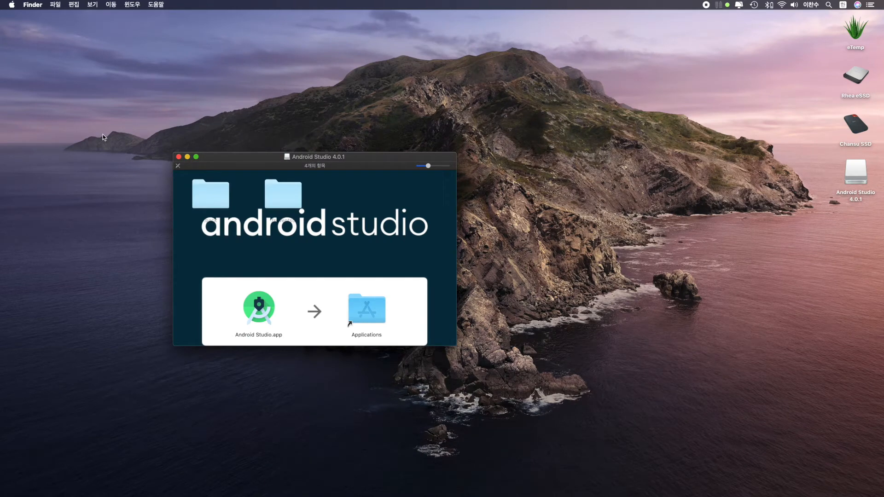
# - Install Android Studio.app into the Applications folder and eject the Android Studio 4.0.1 disk image
pyautogui.moveTo(259, 313); pyautogui.dragTo(369, 312)
pyautogui.click(488, 226)
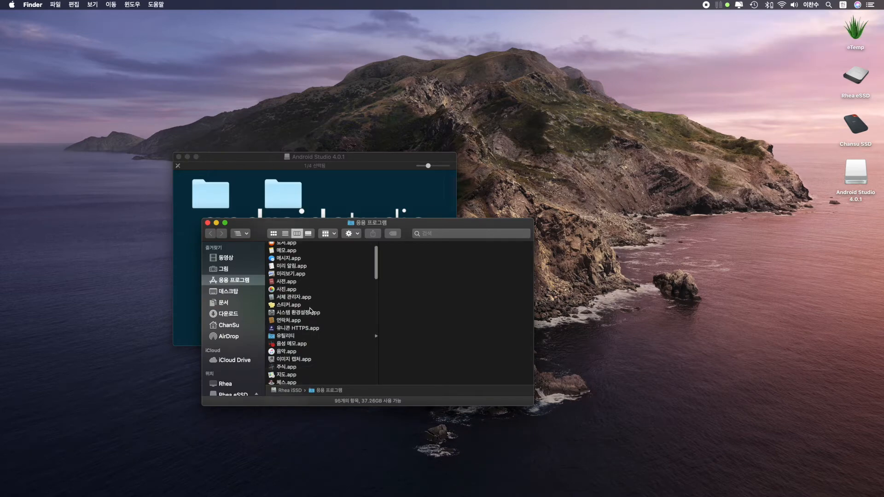
pyautogui.rightClick(838, 190)
pyautogui.press('Escape')
pyautogui.press('super+e')
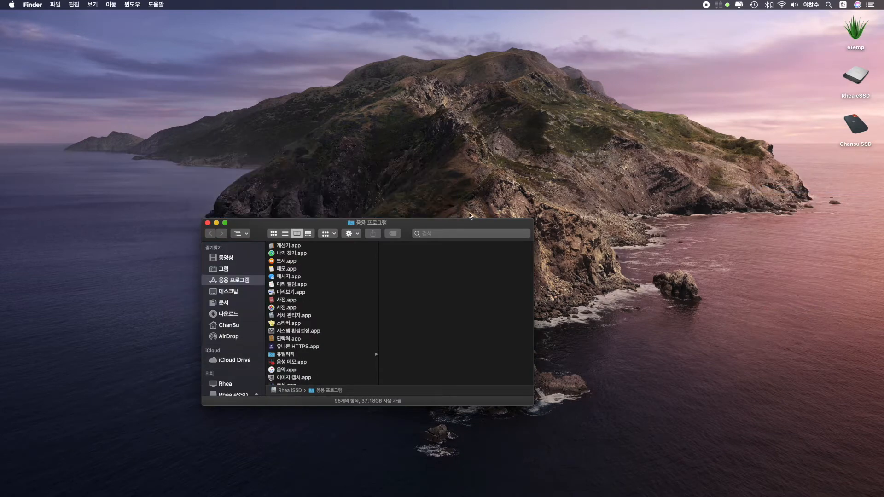
# - Launch Android Studio.app from the Applications folder and allow the internet-downloaded app to open
pyautogui.scroll(-5, 338, 307)
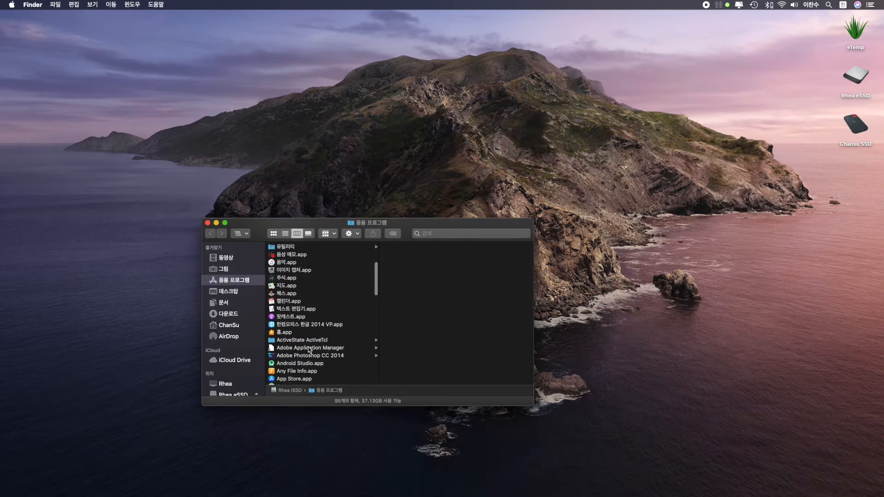
pyautogui.click(302, 363)
pyautogui.click(217, 223)
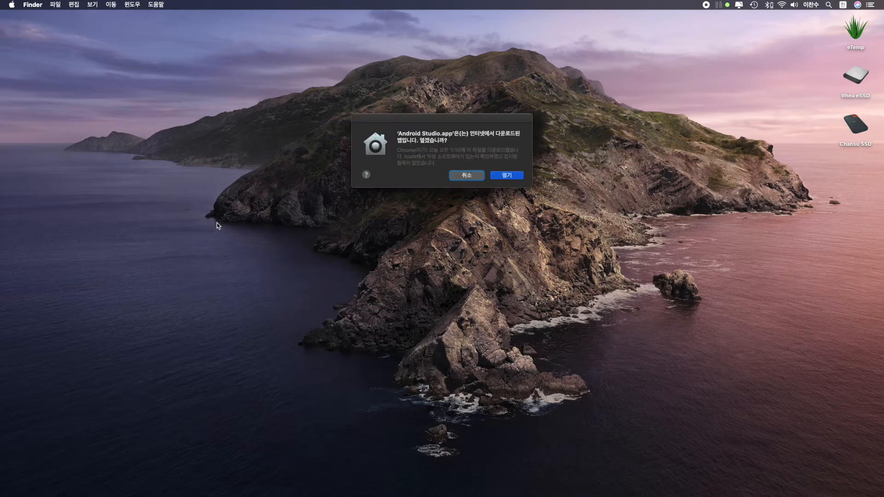
pyautogui.click(507, 176)
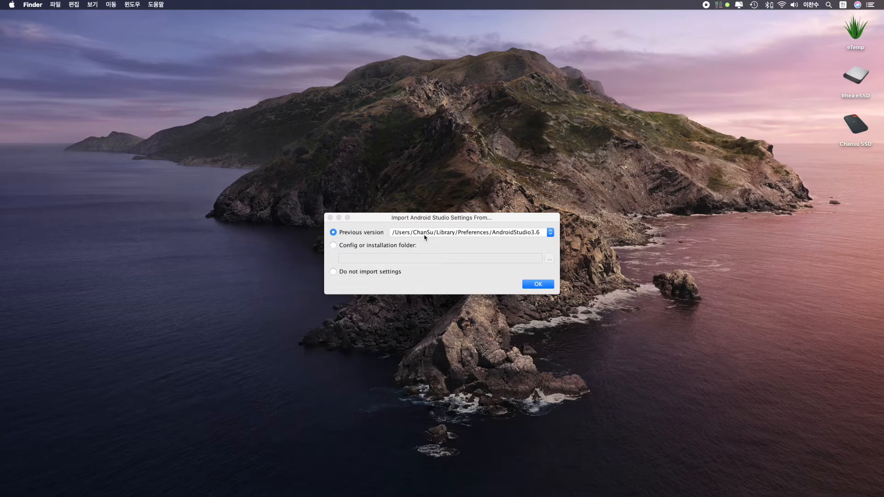
# - Start without importing previous settings and delete the unused AndroidStudio3.6 directory
pyautogui.click(342, 272)
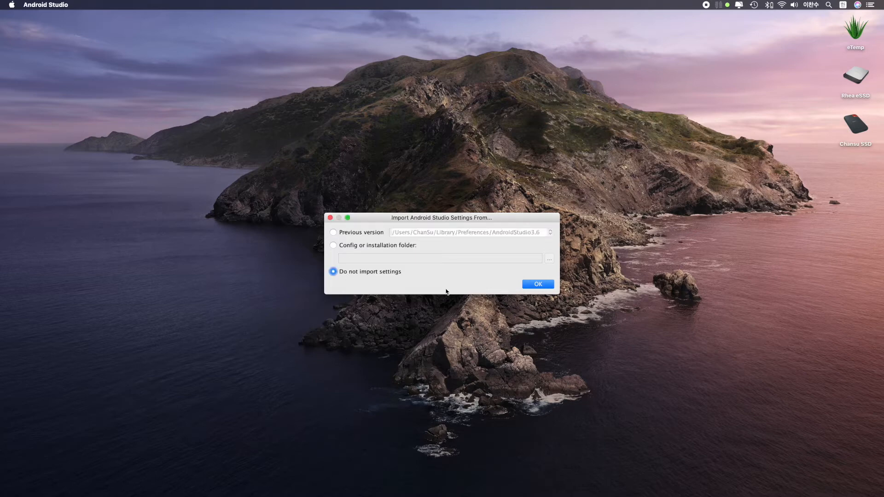
pyautogui.click(535, 284)
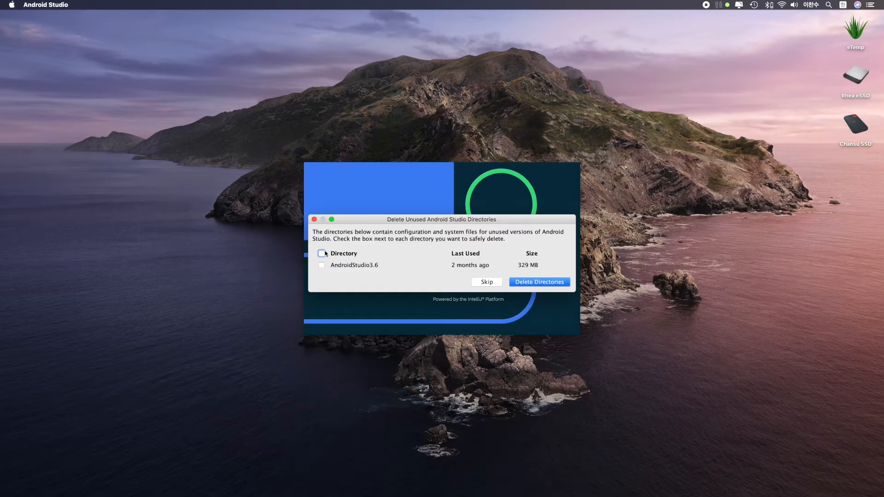
pyautogui.click(322, 253)
pyautogui.click(521, 282)
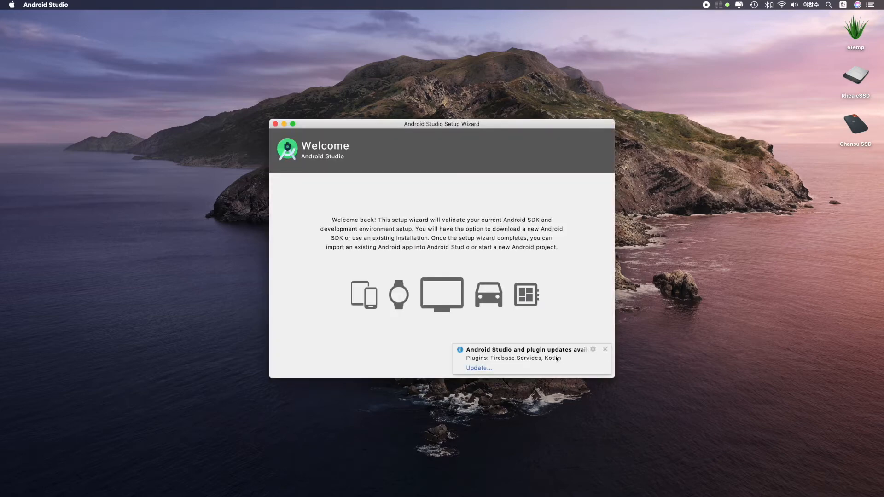
# - Dismiss the plugin updates and complete the setup wizard with the Standard install type and the Light theme
pyautogui.click(479, 368)
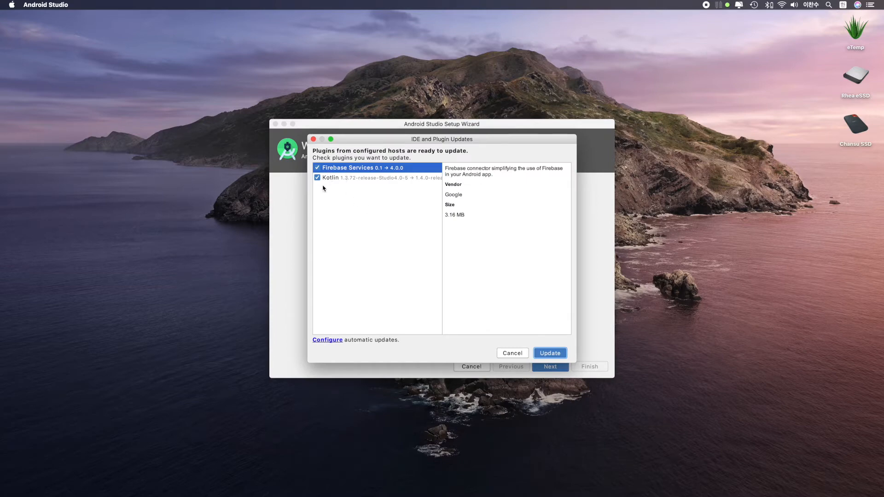
pyautogui.click(503, 354)
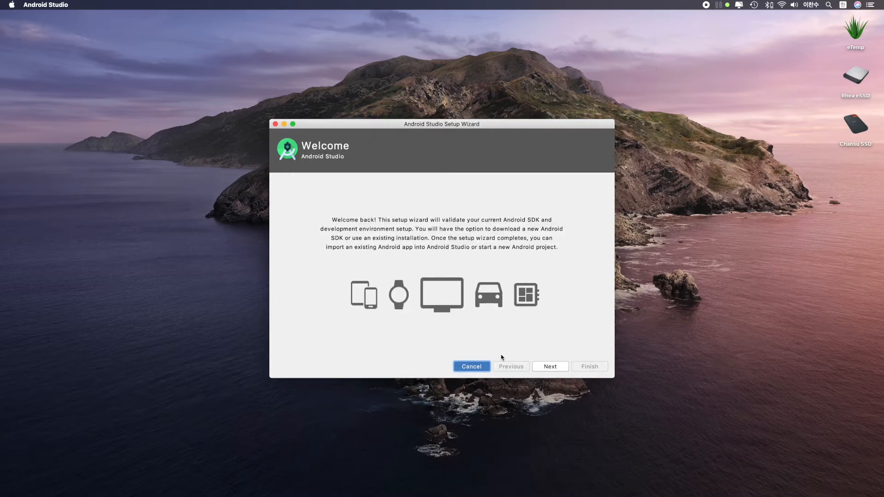
pyautogui.click(549, 368)
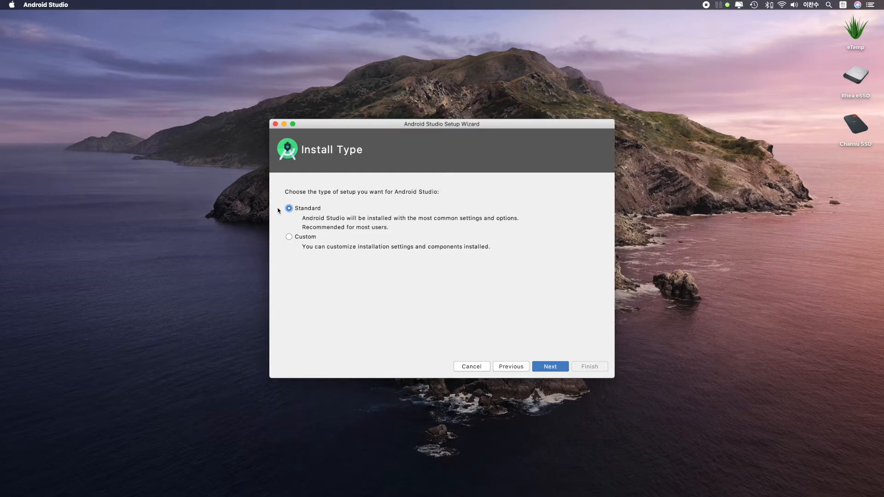
pyautogui.click(549, 367)
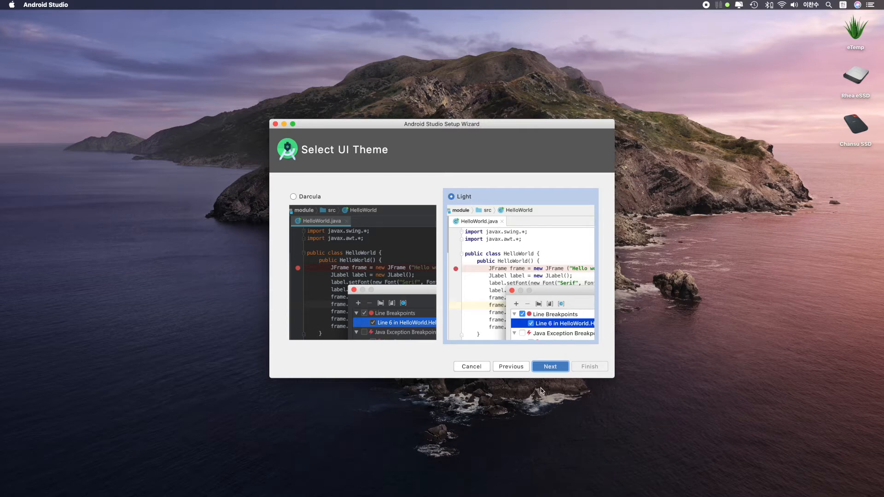
pyautogui.click(550, 370)
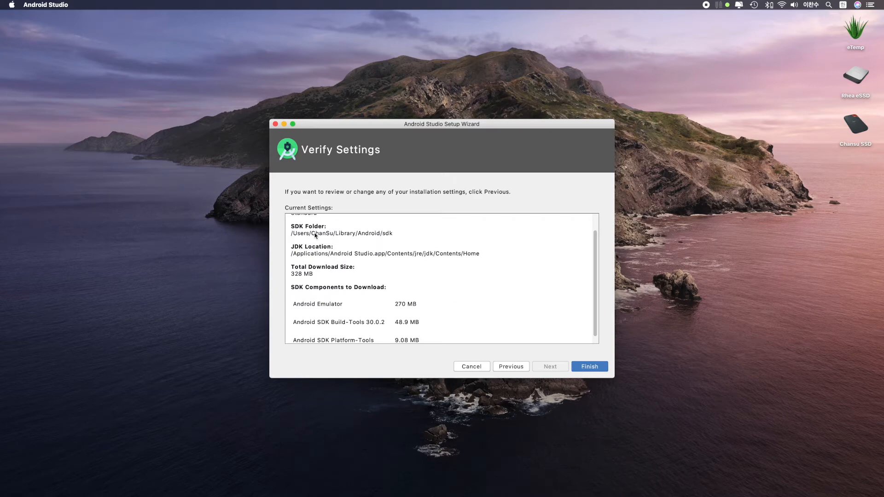
pyautogui.click(583, 369)
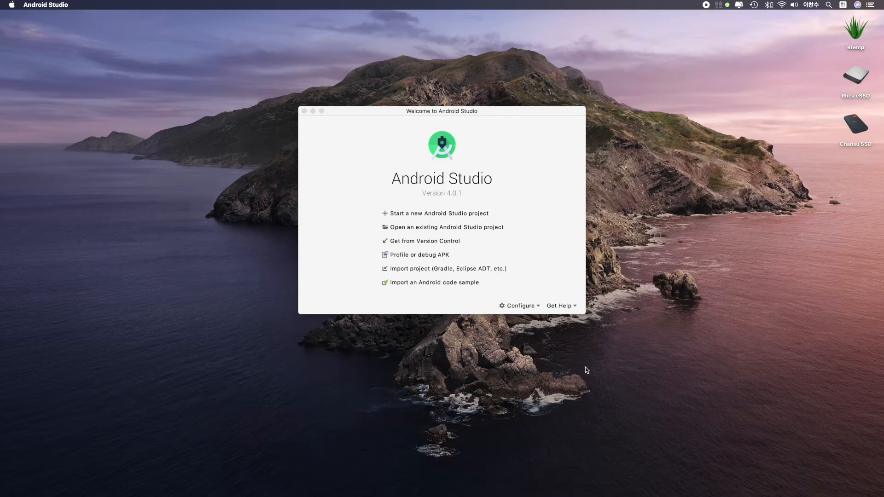
# - Close the Android Studio welcome window and reopen Android Studio from Launchpad
pyautogui.click(304, 111)
pyautogui.press('F4')
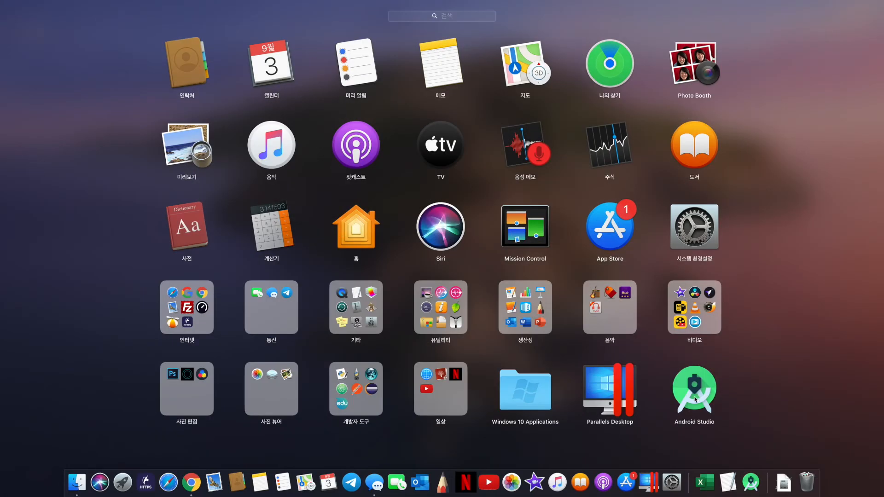
pyautogui.click(698, 397)
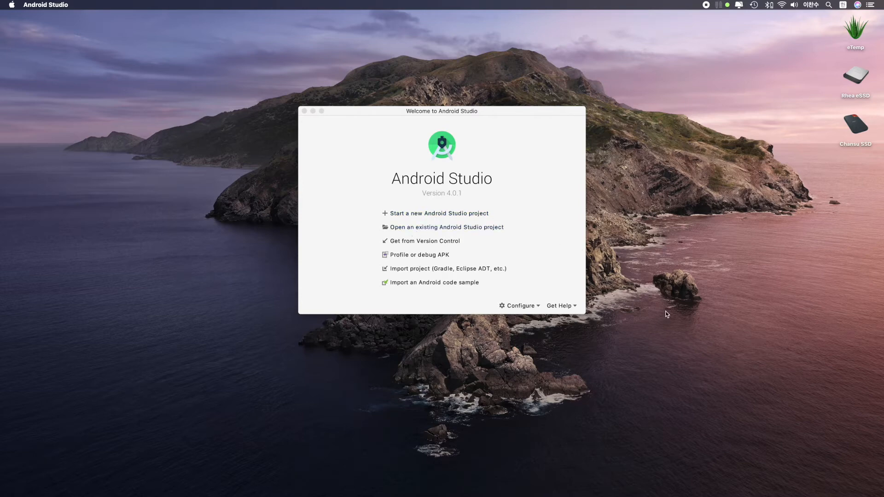
# - Review the Android SDK platforms in the SDK Manager, including Android 10.0 (Q), and close it
pyautogui.click(531, 307)
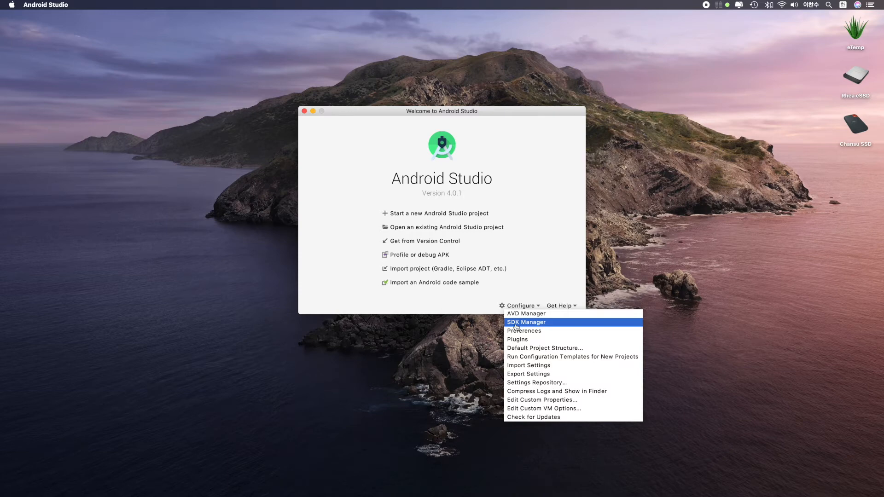
pyautogui.click(517, 324)
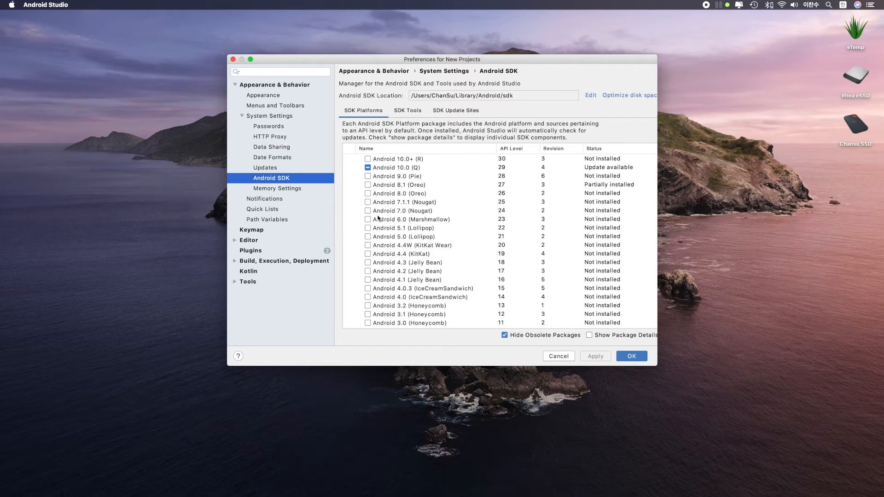
pyautogui.click(453, 169)
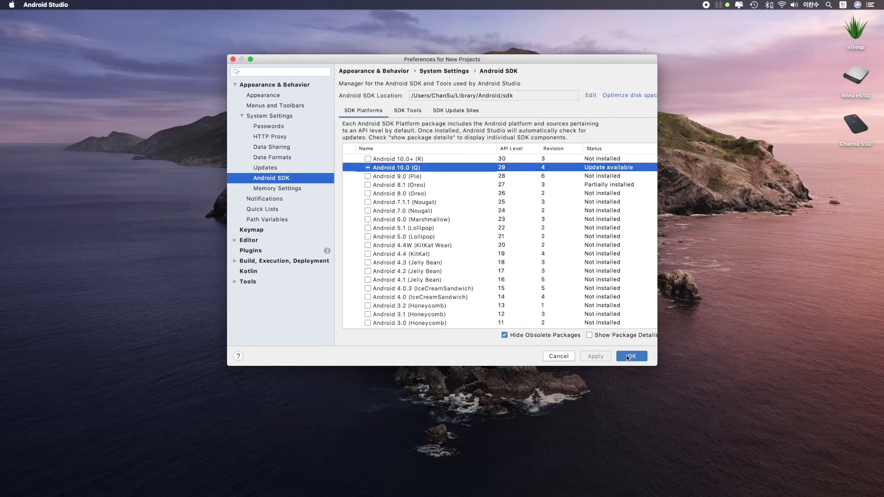
pyautogui.click(630, 357)
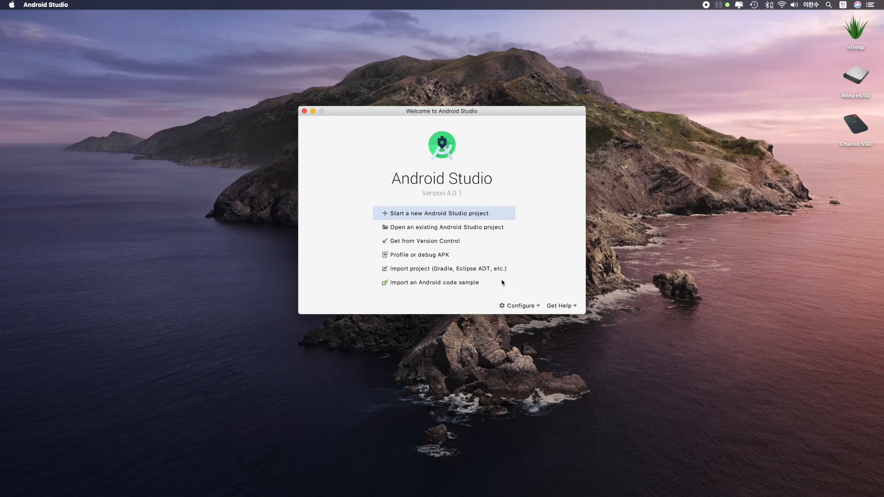
# - Review the existing Pixel 2 API 28 virtual device's configuration in the AVD Manager and close it without changes
pyautogui.click(511, 307)
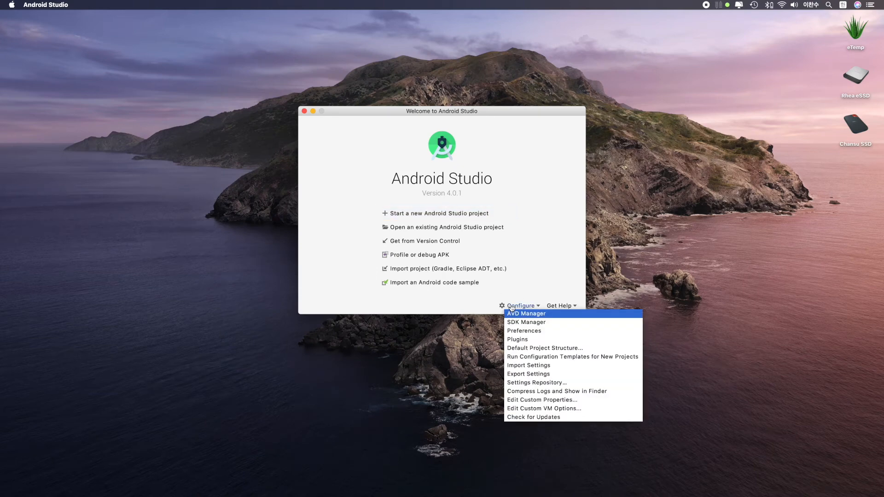
pyautogui.click(549, 317)
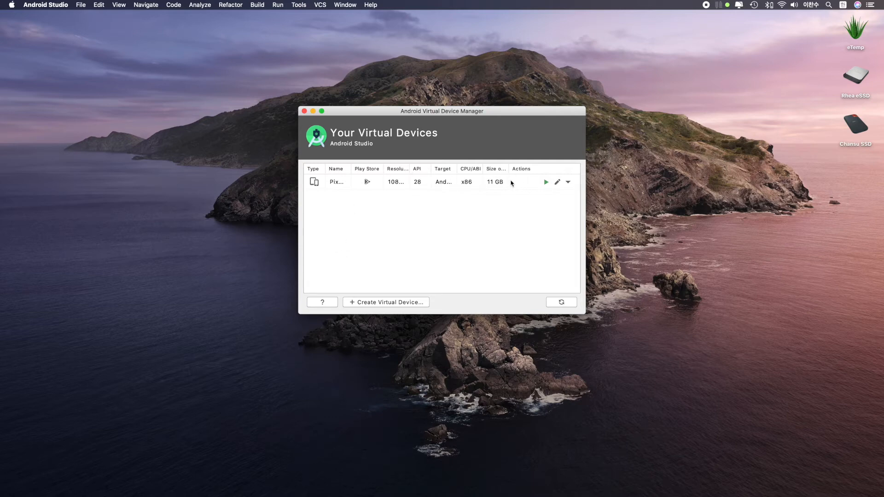
pyautogui.click(498, 183)
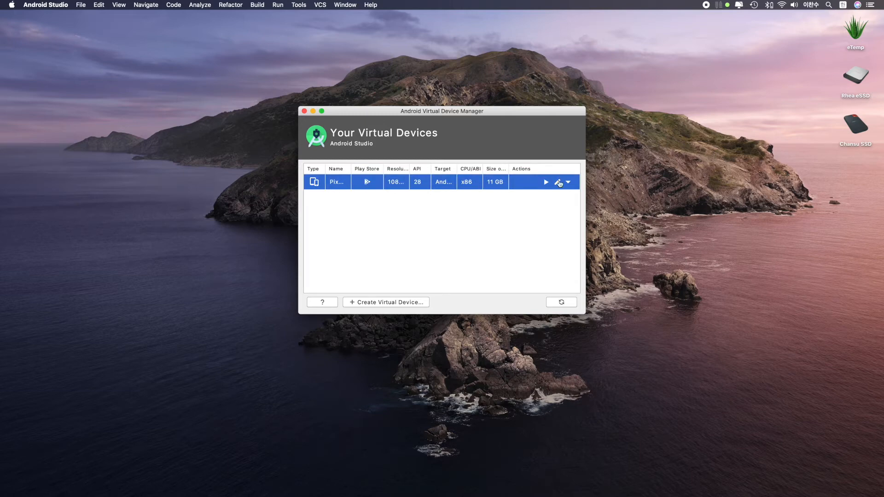
pyautogui.click(557, 182)
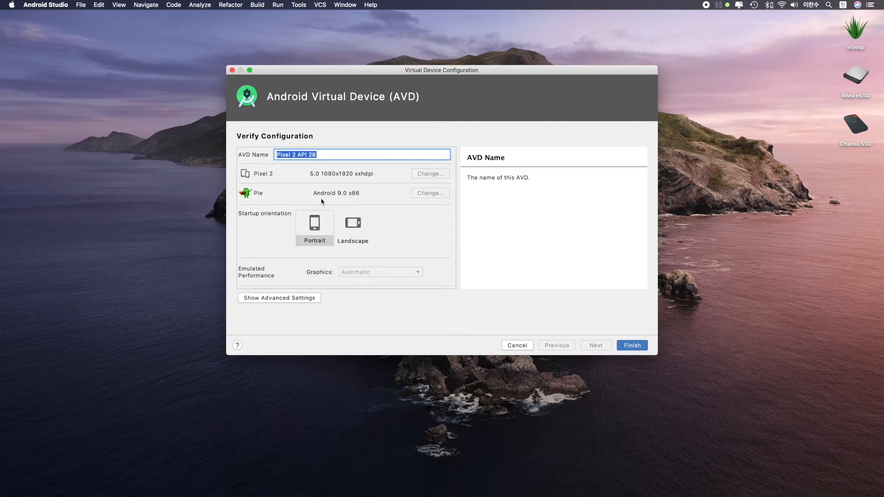
pyautogui.scroll(-2, 315, 227)
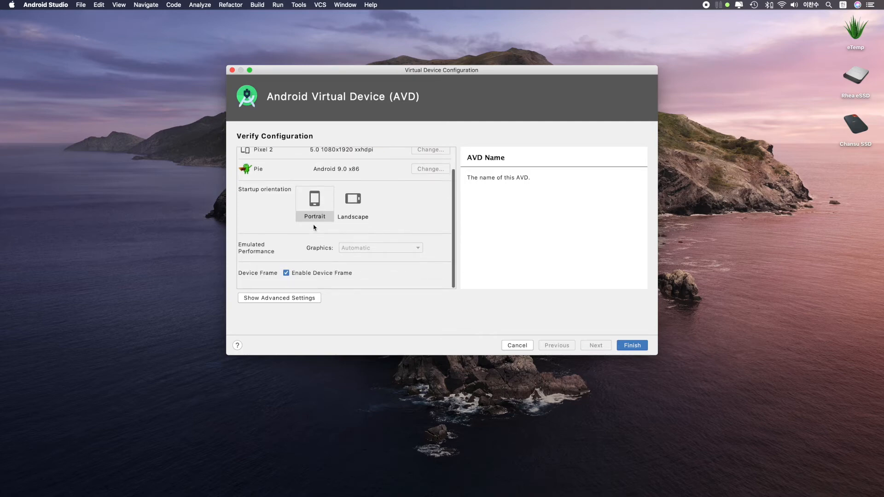
pyautogui.scroll(2, 315, 227)
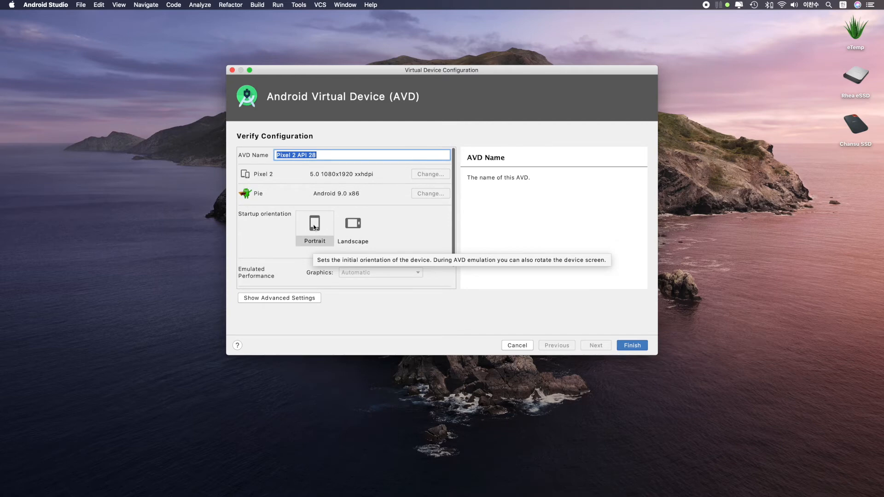
pyautogui.click(525, 351)
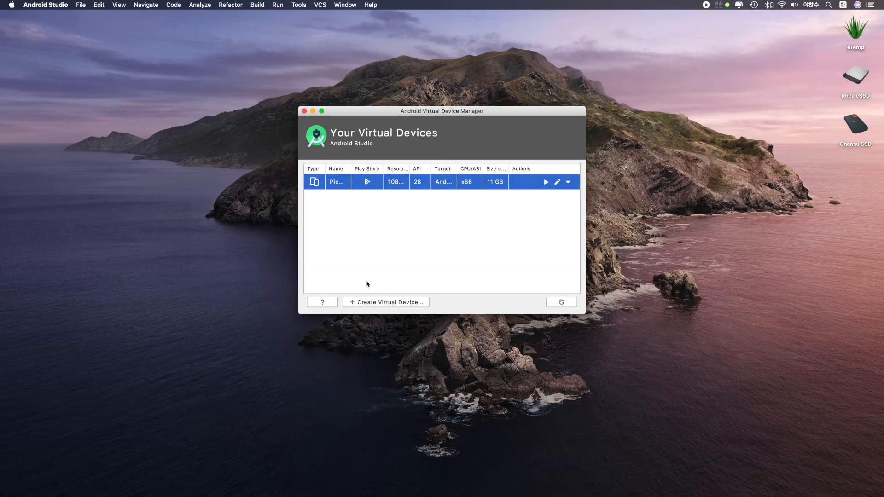
# - Start creating a virtual device with the Pixel 2 phone hardware and the Pie API 28 x86 system image
pyautogui.click(353, 303)
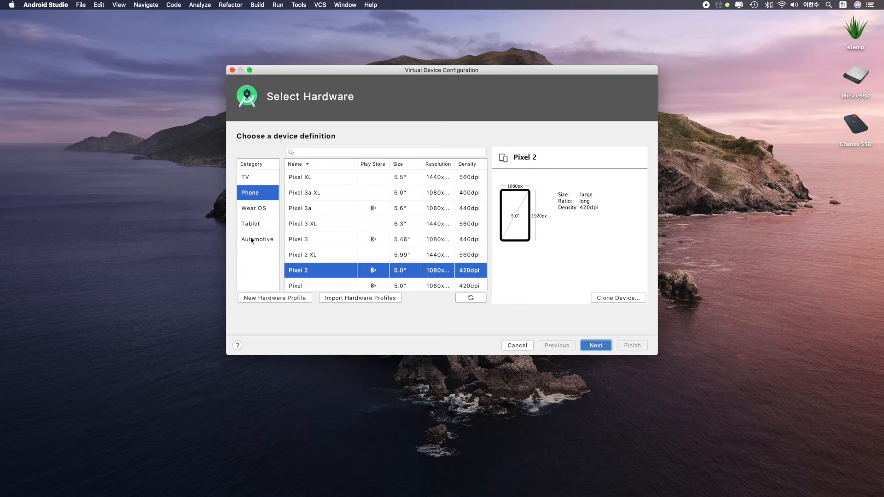
pyautogui.click(525, 348)
pyautogui.click(406, 302)
pyautogui.scroll(-4, 395, 271)
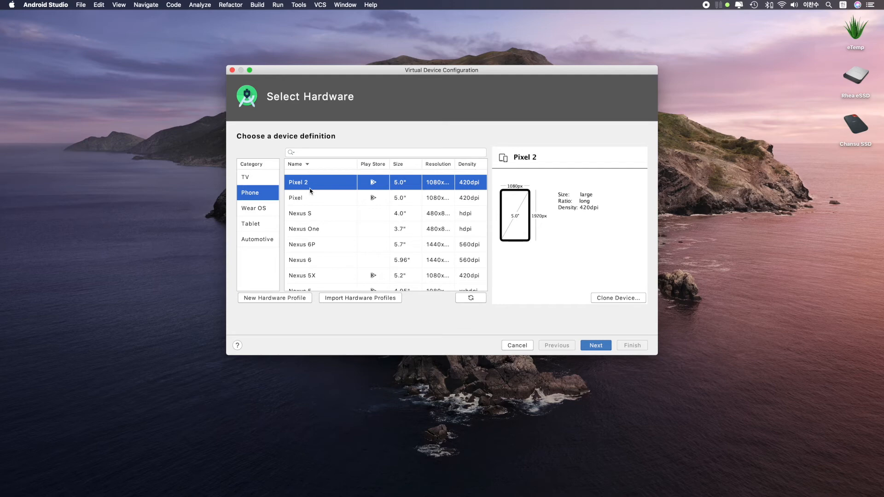
pyautogui.click(596, 346)
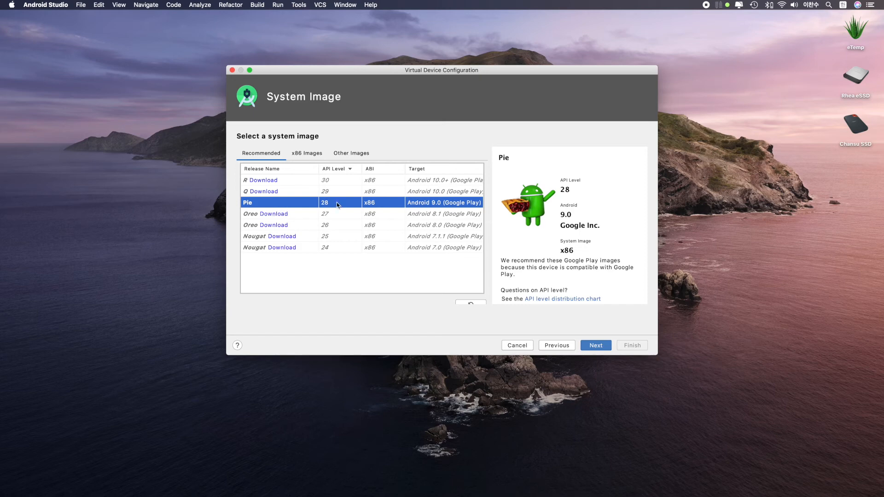
pyautogui.click(594, 346)
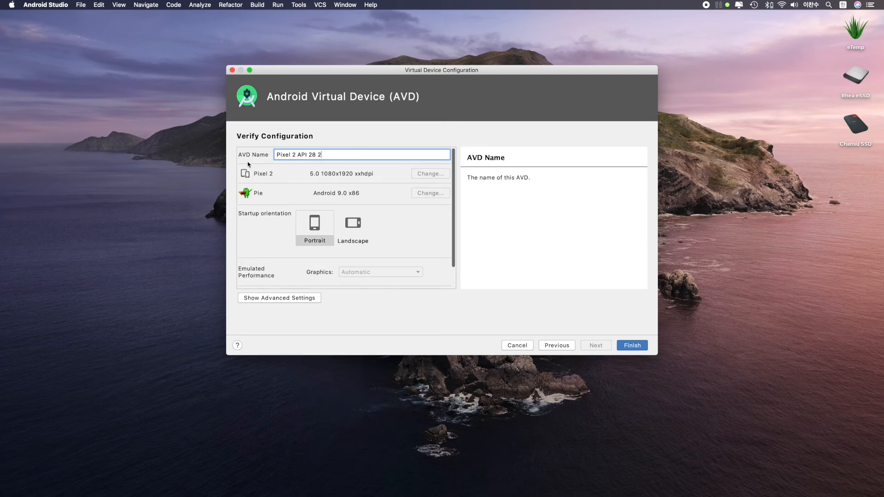
# - Name the new virtual device "Pixel 2 API 28 v2" and check its orientation, graphics and device frame options
pyautogui.press('Left')
pyautogui.write('v')
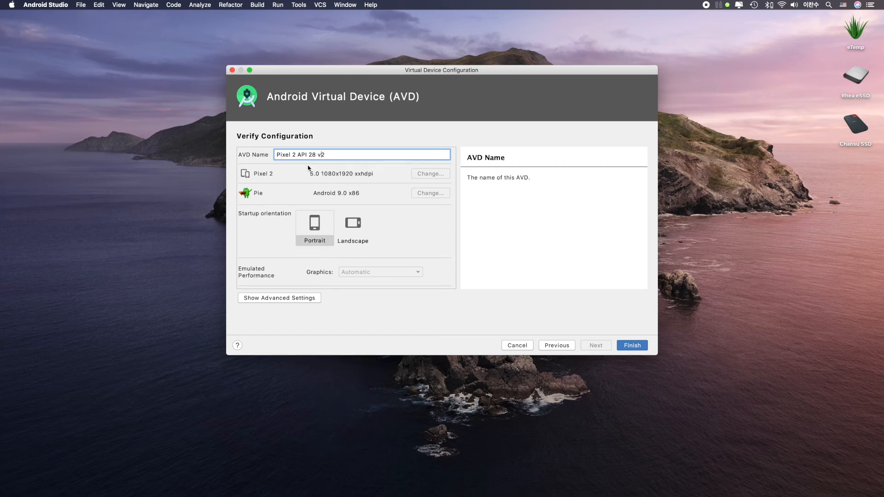
pyautogui.scroll(-2, 294, 225)
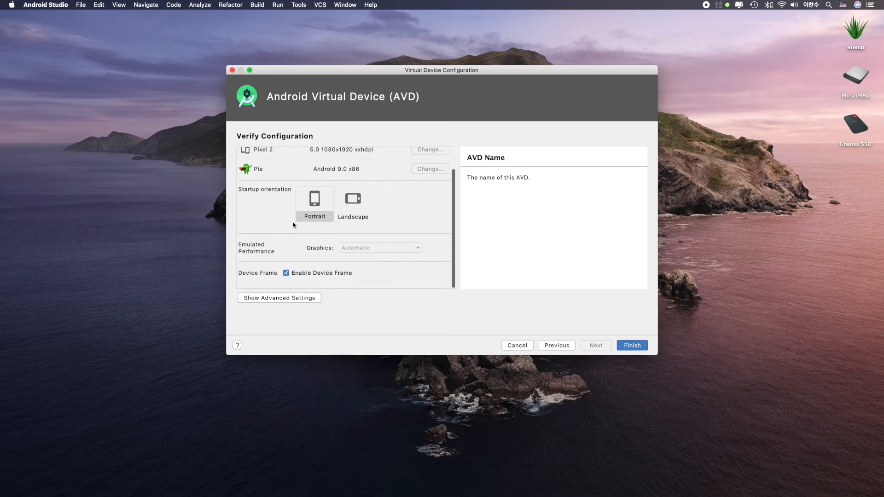
pyautogui.scroll(-1, 294, 240)
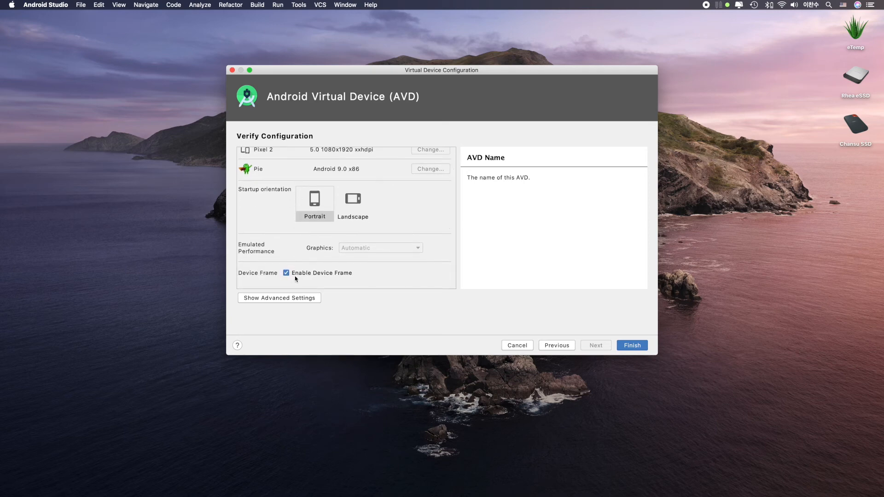
# - Disable keyboard input in the new virtual device's advanced settings and finish creating the device
pyautogui.click(274, 298)
pyautogui.scroll(-2, 406, 250)
pyautogui.scroll(-6, 406, 251)
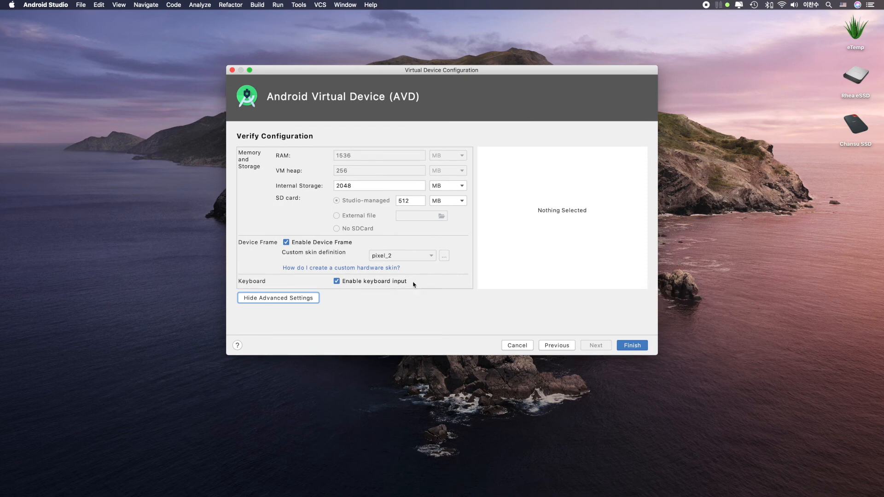
pyautogui.click(337, 282)
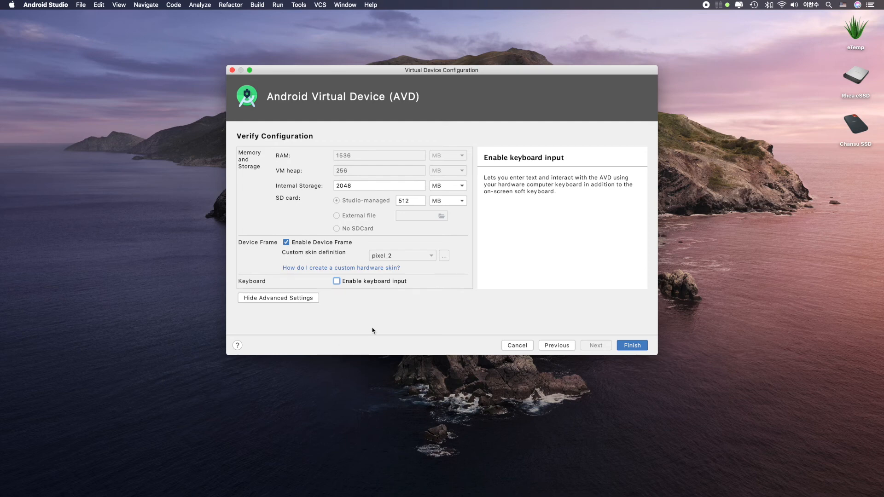
pyautogui.click(638, 346)
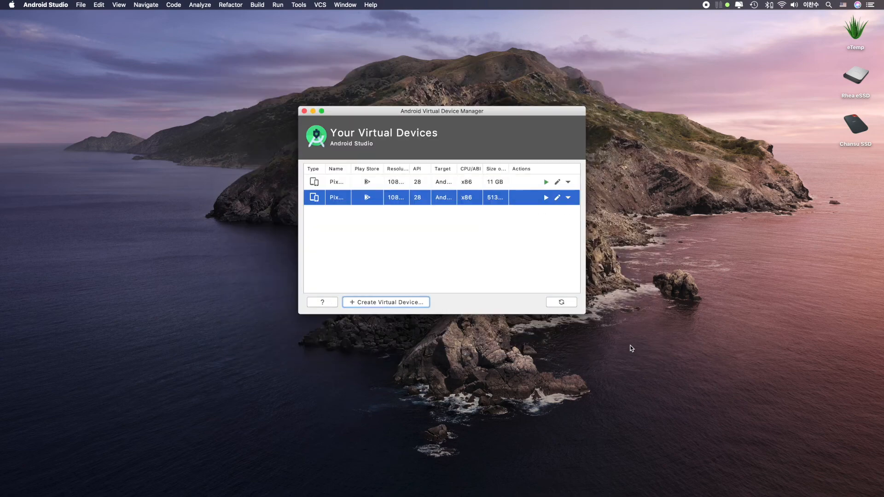
# - Widen the Name column to show the full device names and launch the Pixel 2 API 28 v2 emulator
pyautogui.doubleClick(351, 168)
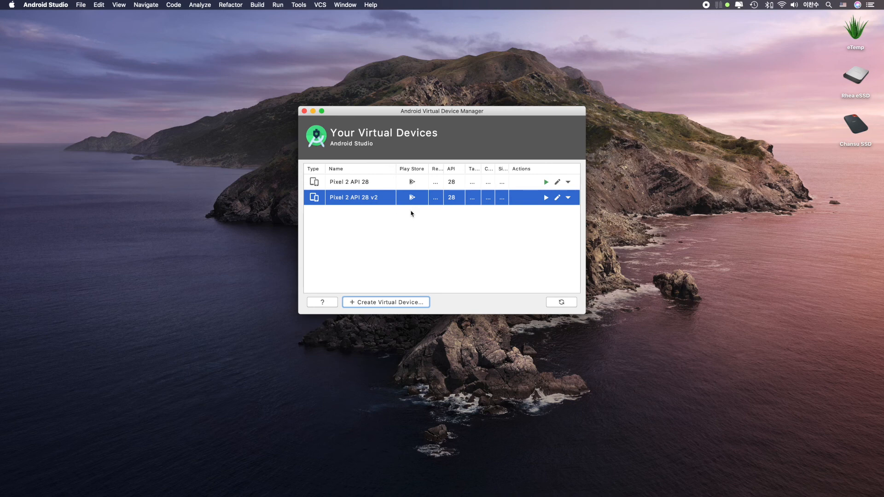
pyautogui.click(547, 198)
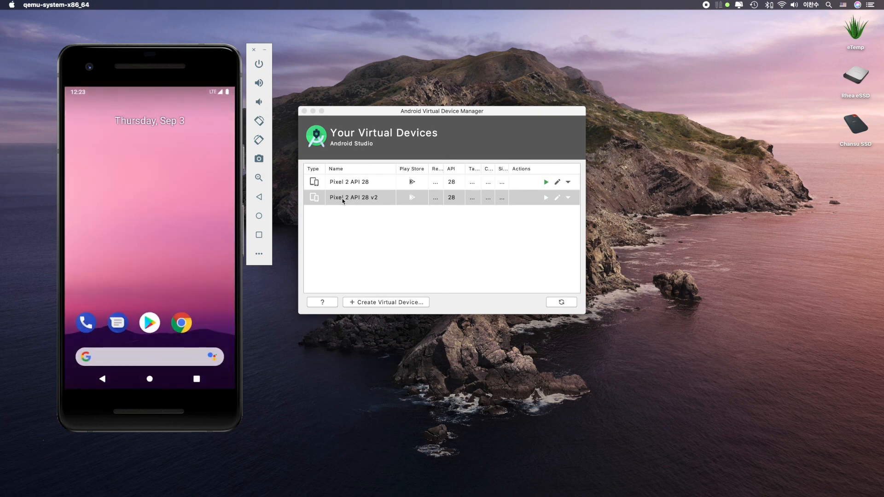
# - Show all apps on the emulated phone and open its Settings app
pyautogui.click(148, 377)
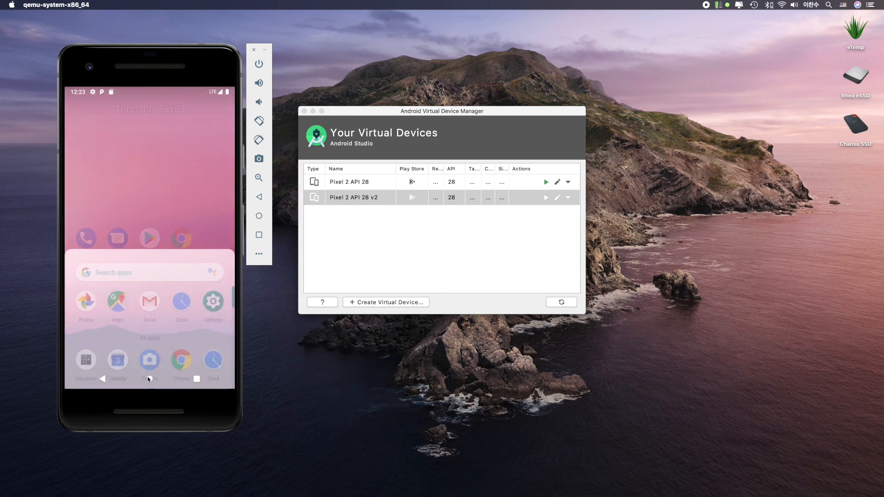
pyautogui.scroll(-5, 149, 380)
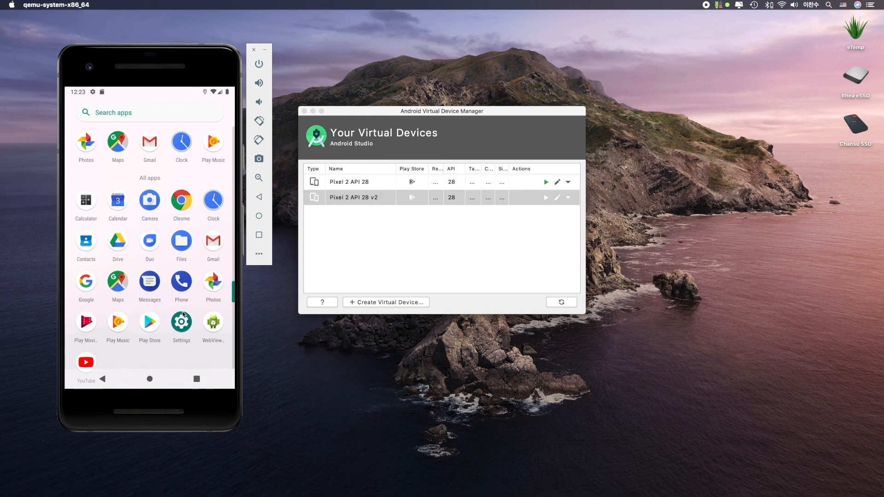
pyautogui.click(186, 326)
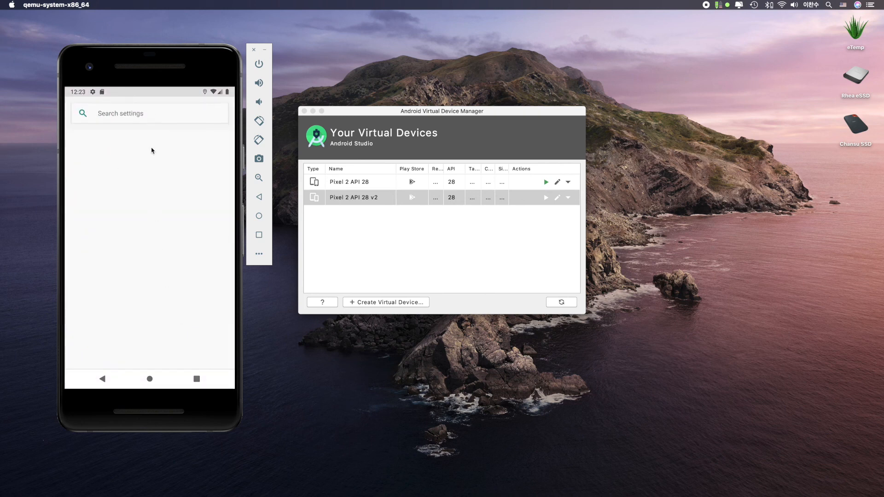